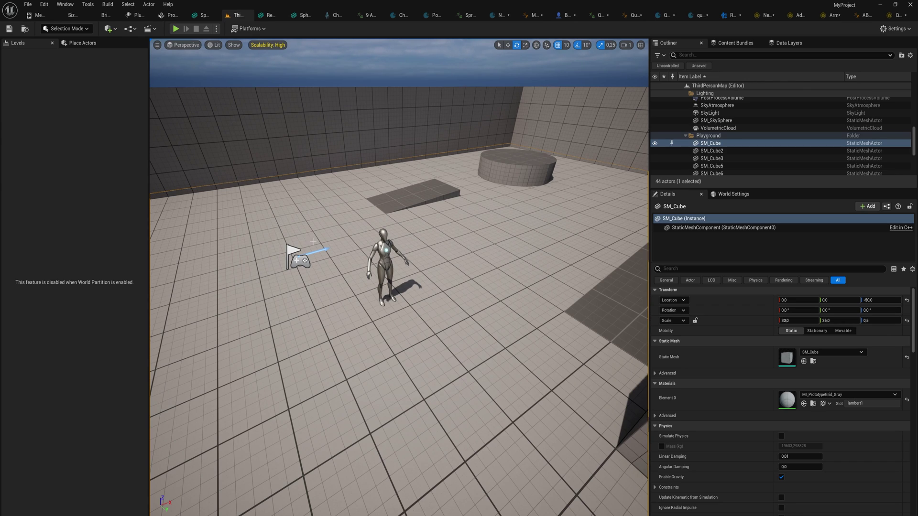
- Open the existing Quin control rig from the project's Content folder
right_drag(279, 225, 267, 220)
key(w)
drag(270, 205, 268, 203)
key(ctrl+space)
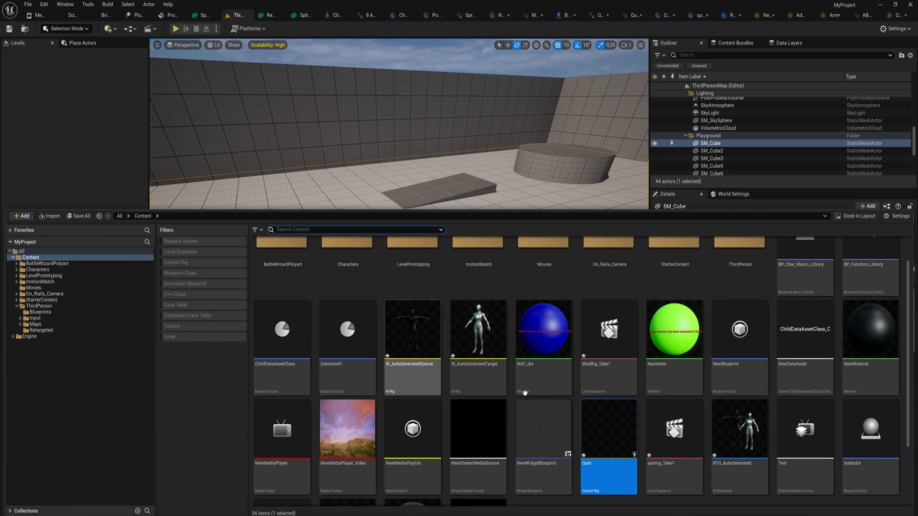
scroll(584, 429, down, 2)
right_click(591, 439)
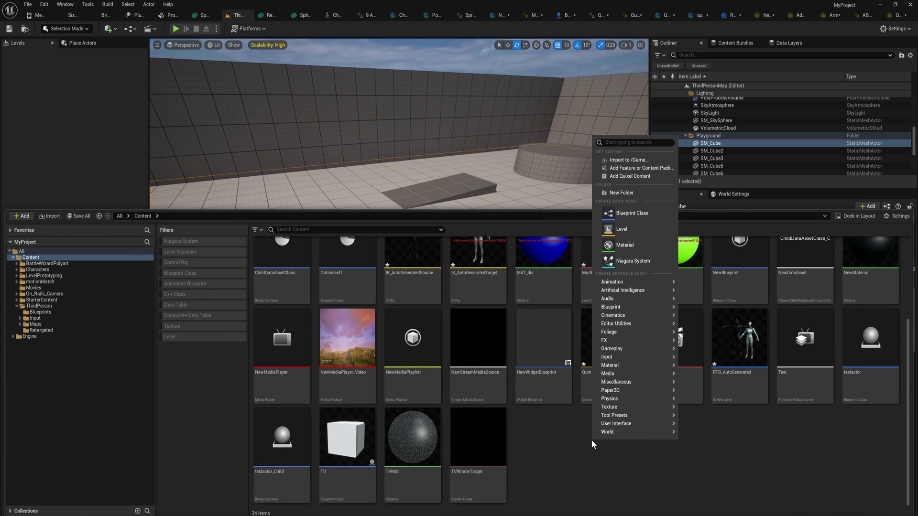
click(587, 399)
double_click(588, 361)
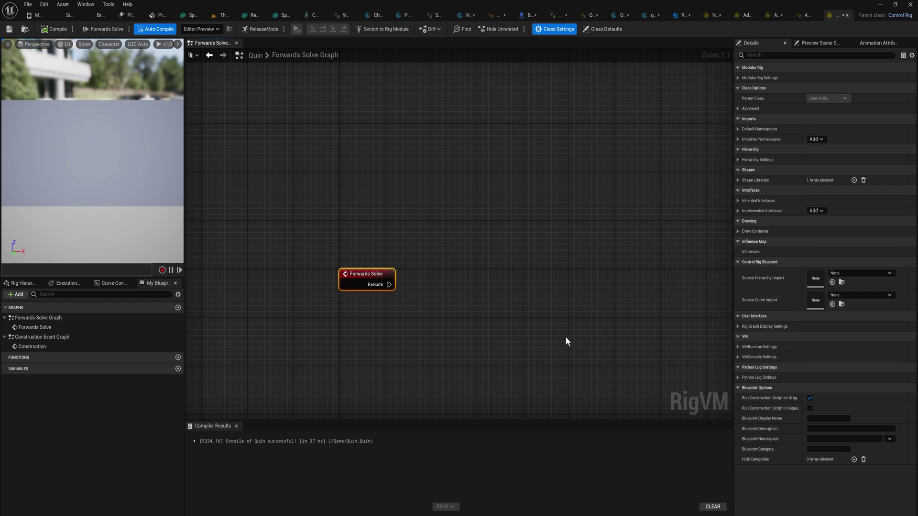
- Create a new Control Rig asset in the Content folder with ModularRig as its parent rig
key(ctrl+space)
scroll(575, 462, down, 1)
right_click(578, 450)
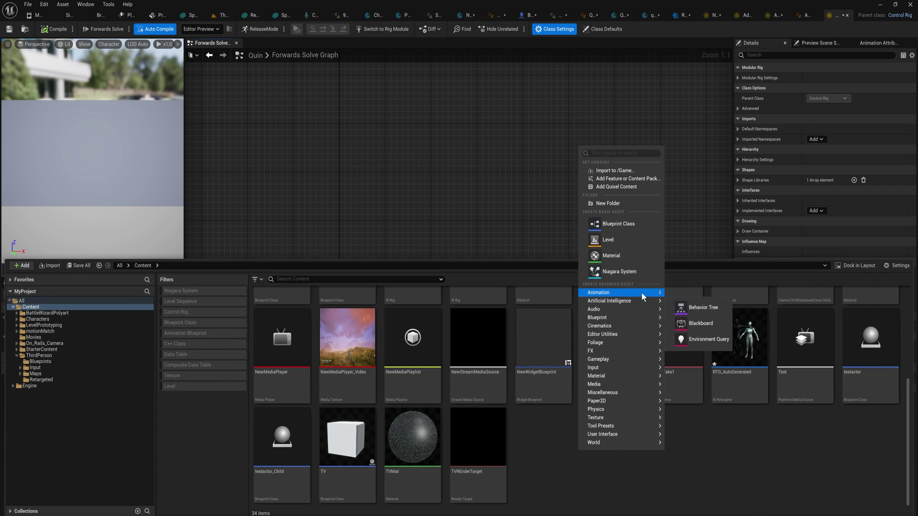
mouse_move(643, 296)
mouse_move(746, 478)
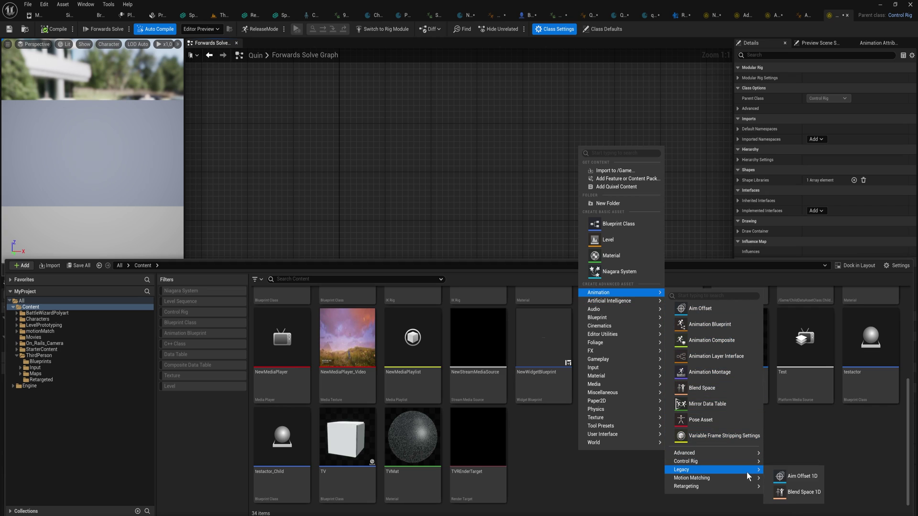
mouse_move(738, 461)
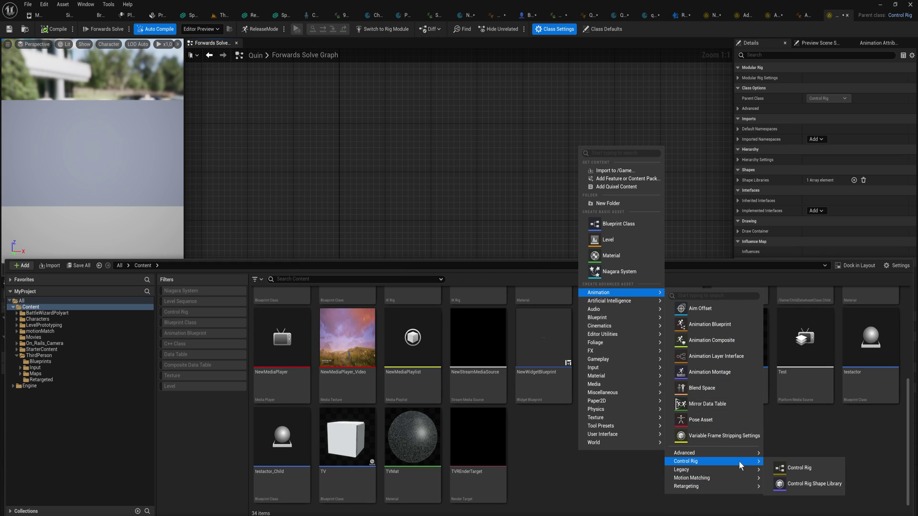
click(795, 469)
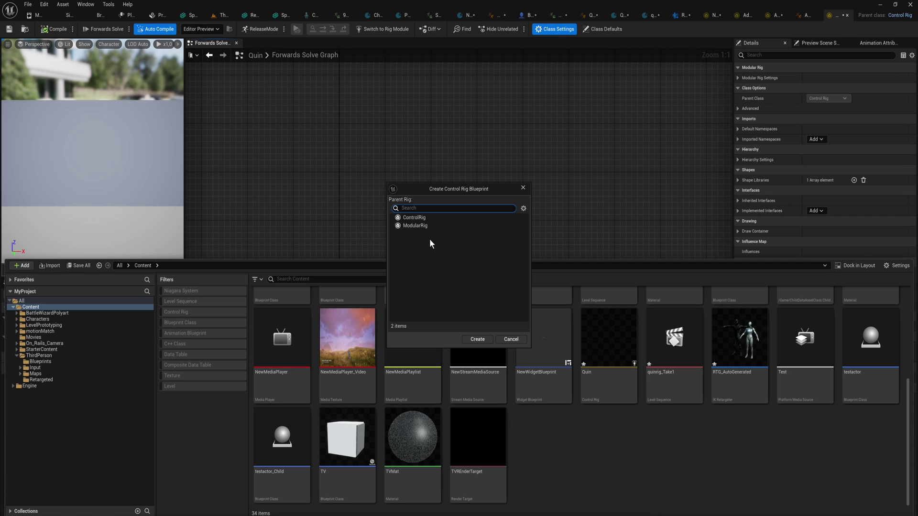
click(420, 219)
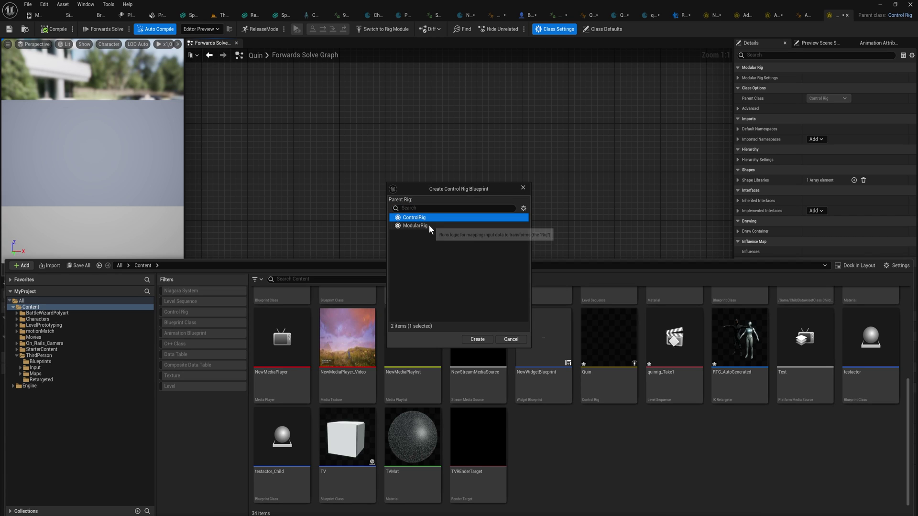
click(415, 226)
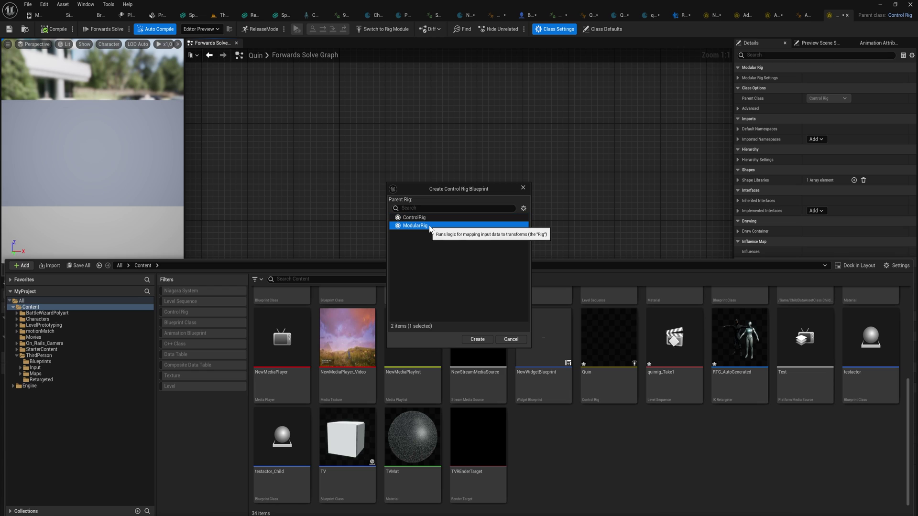
click(479, 338)
- Name the new modular rig ModQuin, open it for editing and dismiss the compiler results window
text(Mod)
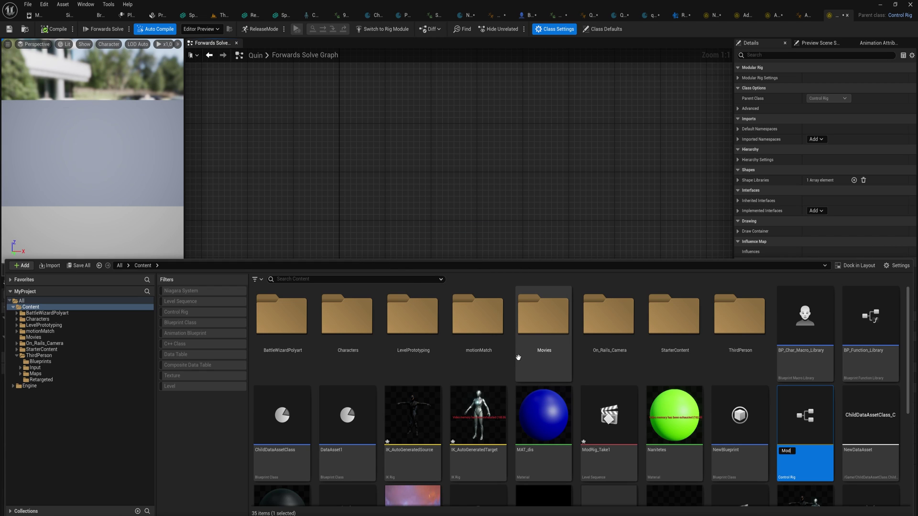
text(Quin)
key(Return)
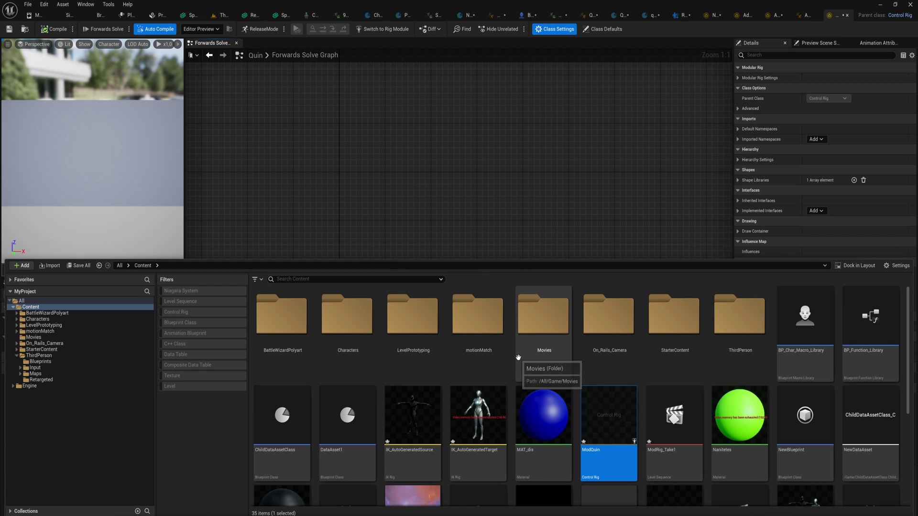
double_click(613, 430)
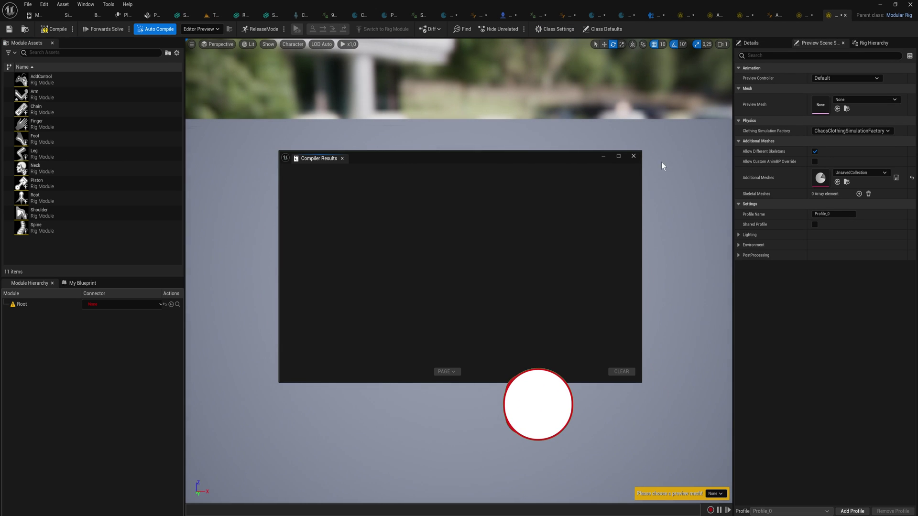
click(634, 156)
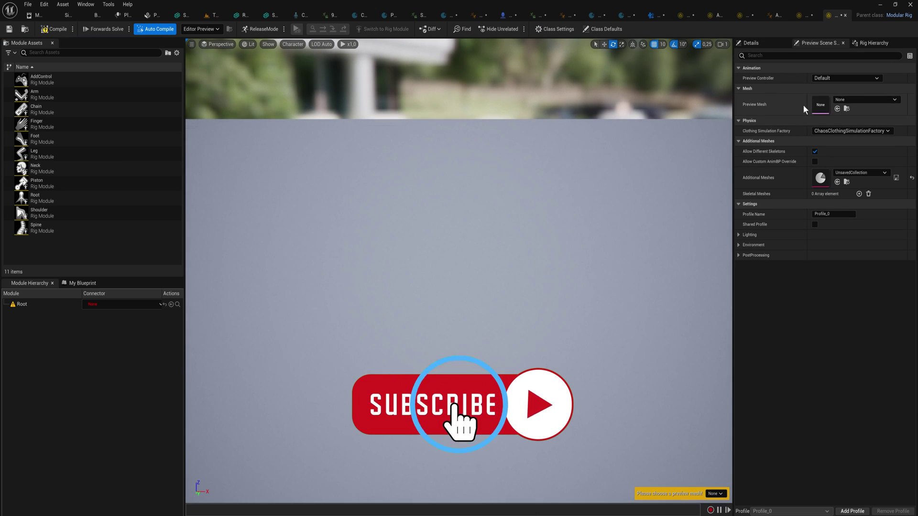
- Search for "quin" and set the ModQuin rig's preview mesh to SKM_Quinn
click(847, 99)
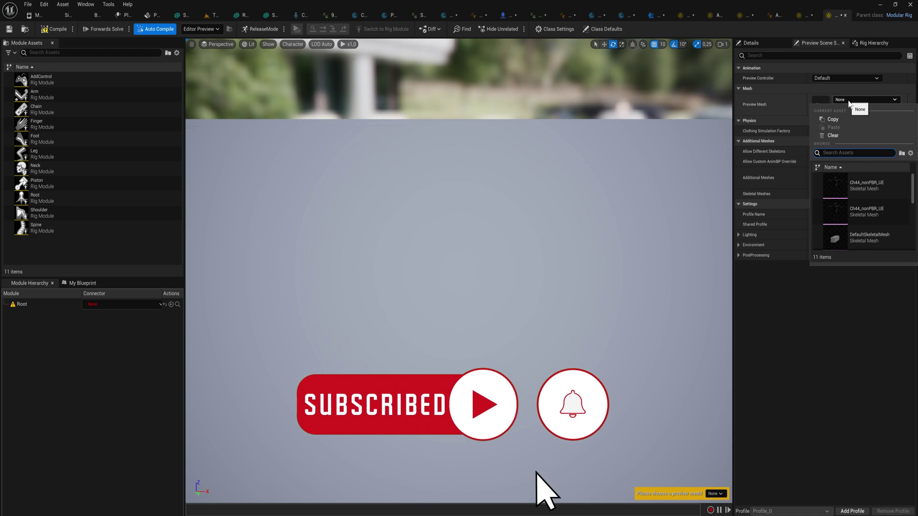
text(quin)
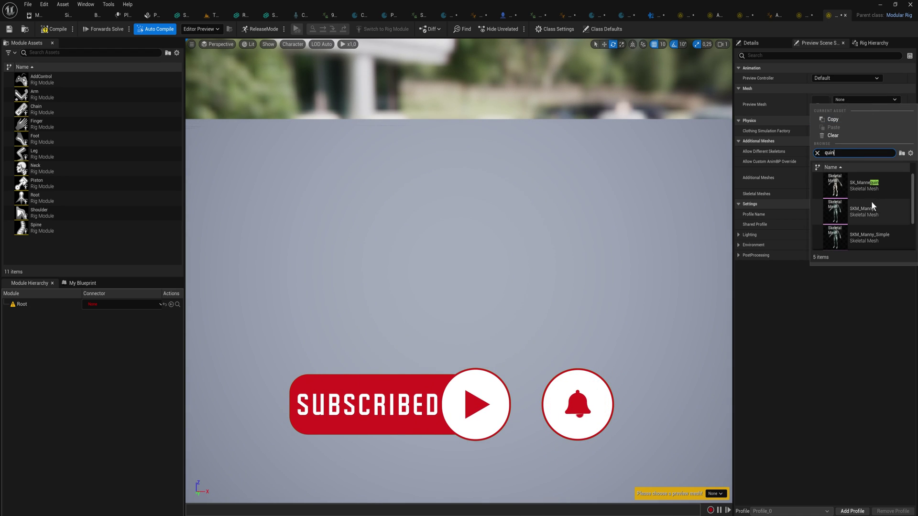
scroll(876, 223, down, 1)
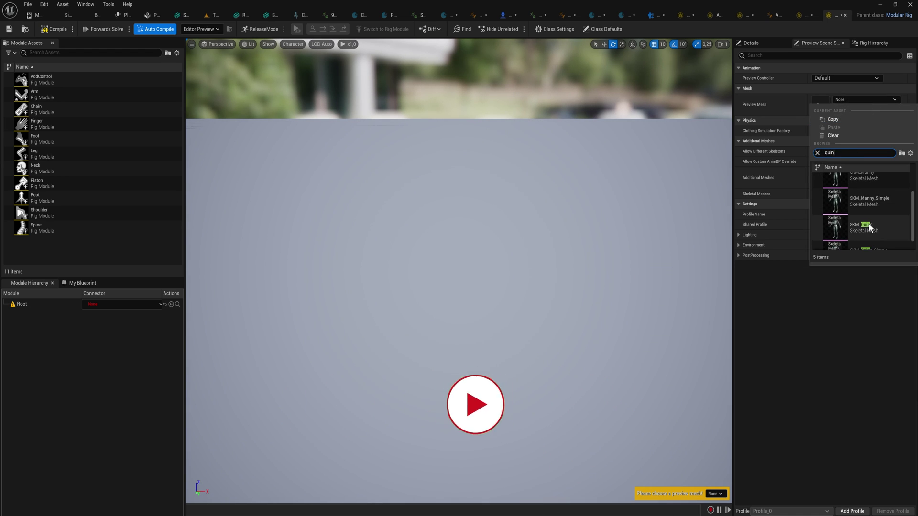
click(874, 218)
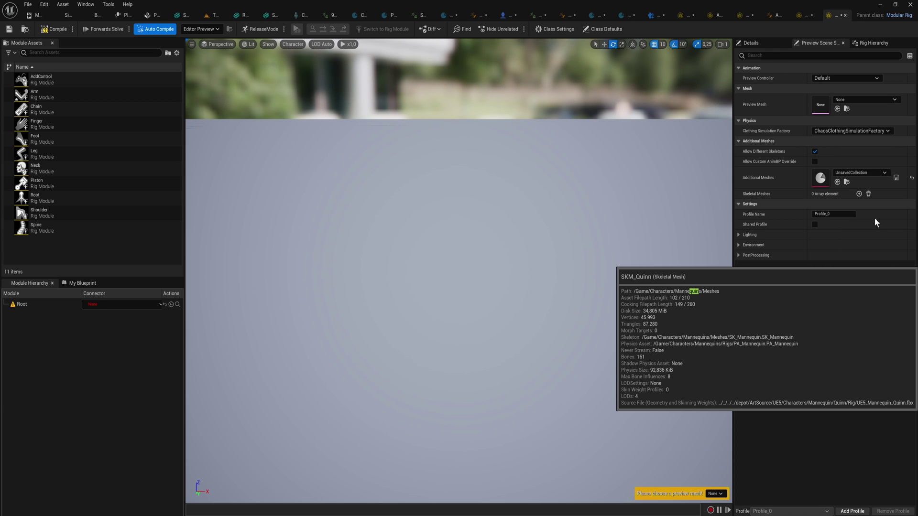
scroll(470, 271, down, 8)
right_drag(483, 282, 471, 271)
right_drag(631, 212, 634, 214)
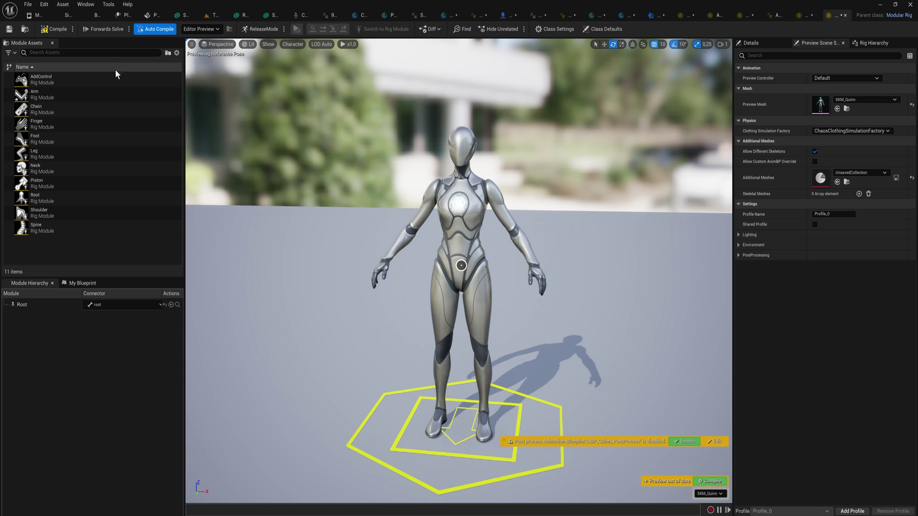
- Switch the standalone Quin control rig to a rig module, save it, and return to the ModQuin rig
mouse_move(116, 233)
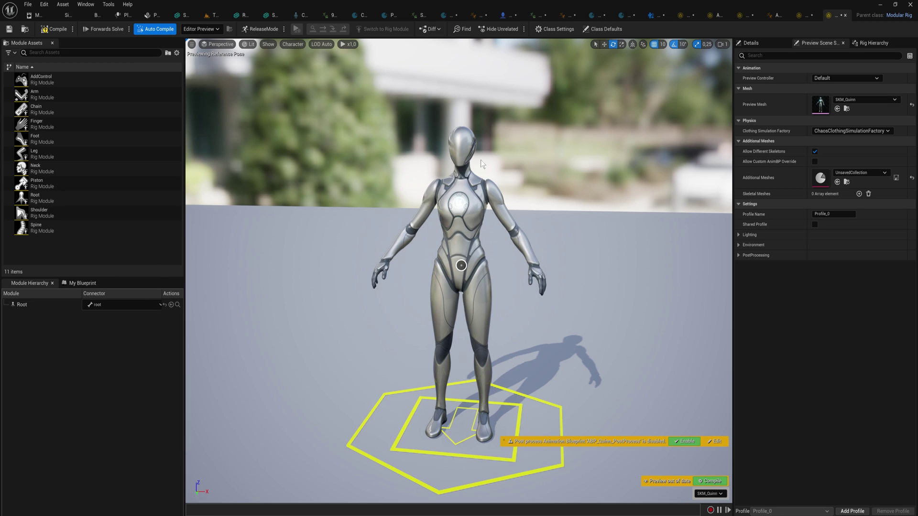
click(806, 15)
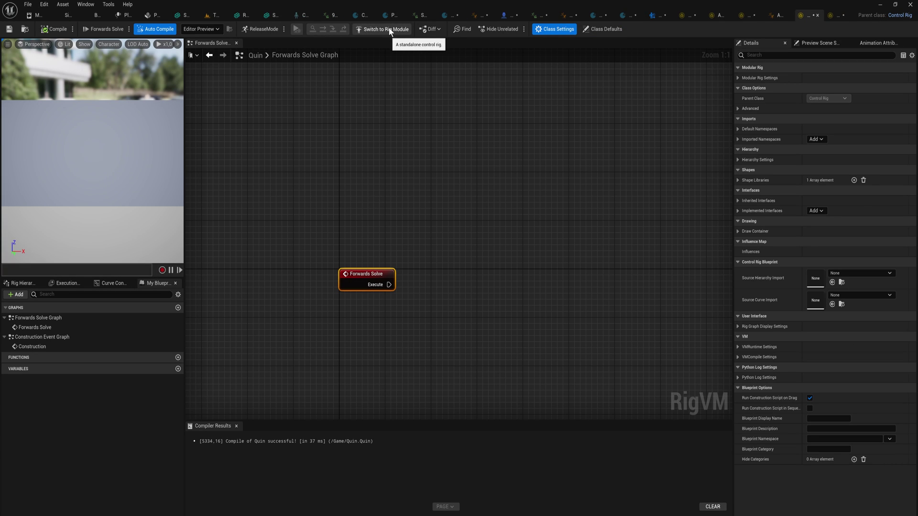
click(388, 28)
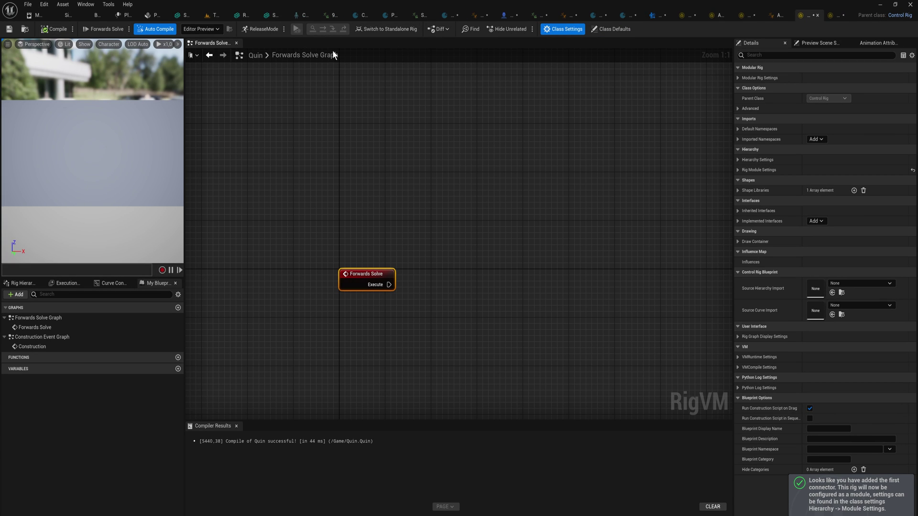
key(ctrl+s)
click(834, 15)
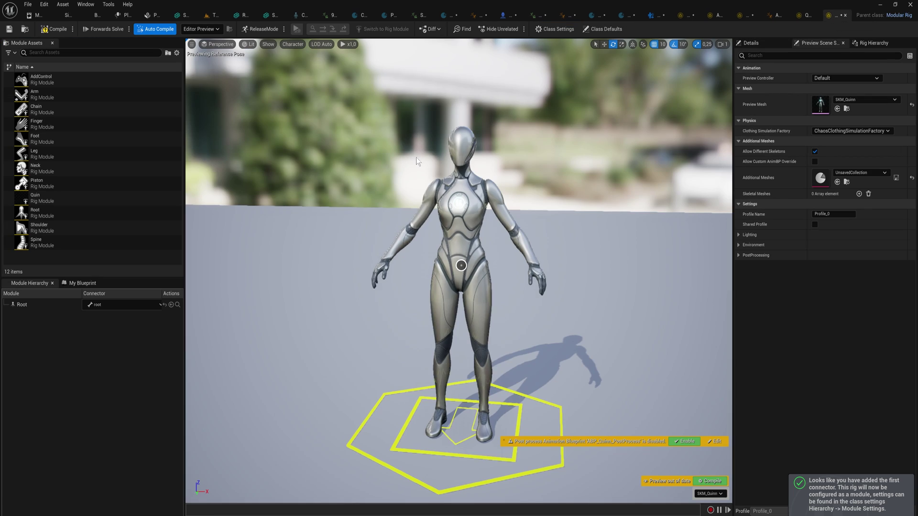
click(63, 201)
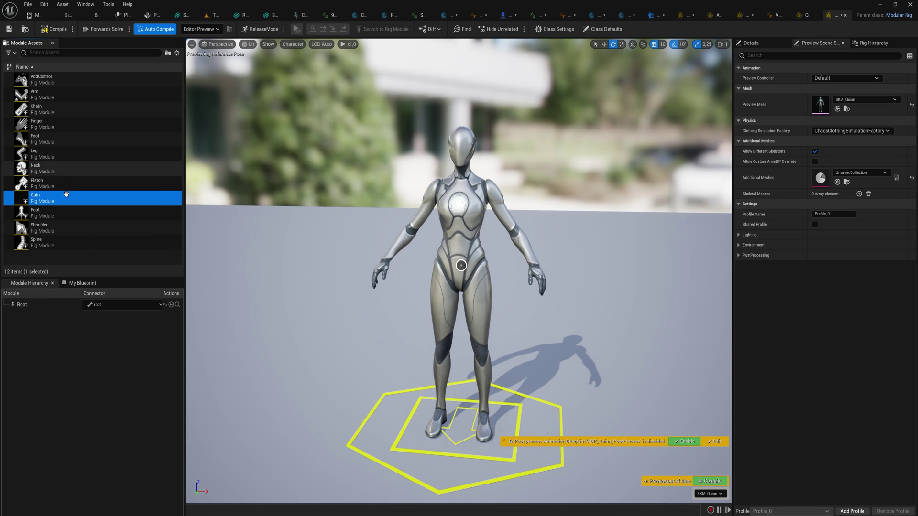
- Attach the Spine module to the Root module's socket at the character's pelvis
click(52, 244)
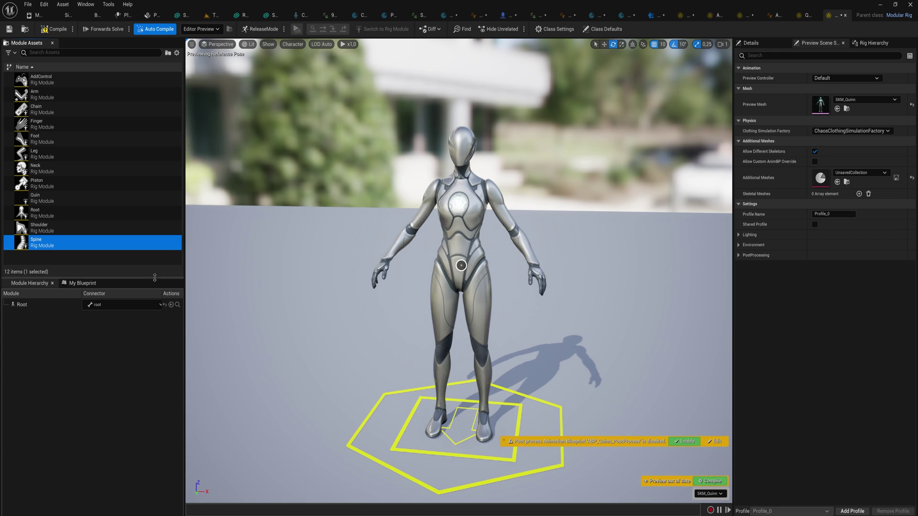
mouse_move(135, 247)
drag(136, 246, 461, 266)
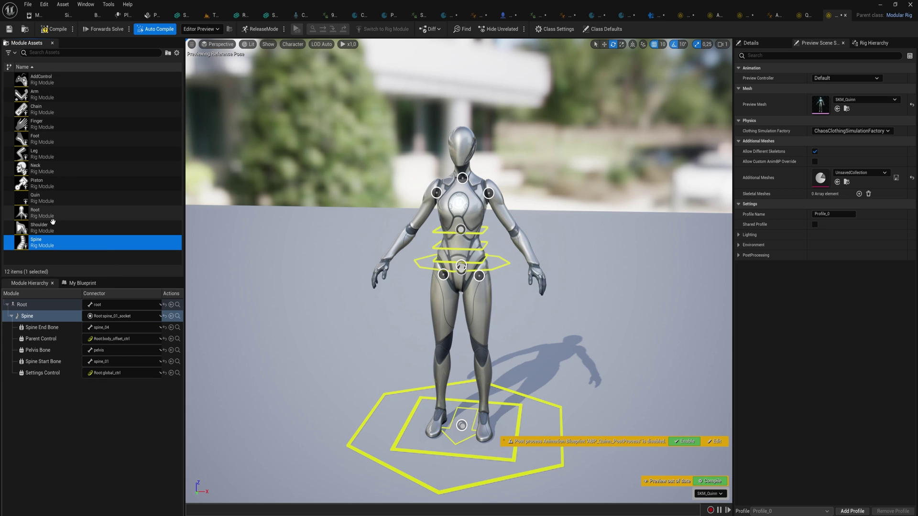
- Attach Shoulder modules to both shoulder sockets and Arm modules to both hand sockets
drag(51, 227, 489, 193)
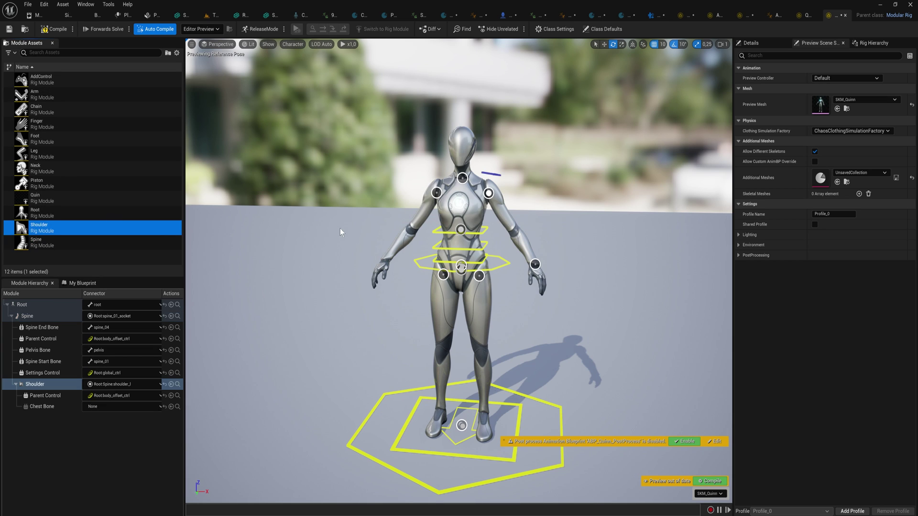
drag(70, 231, 436, 193)
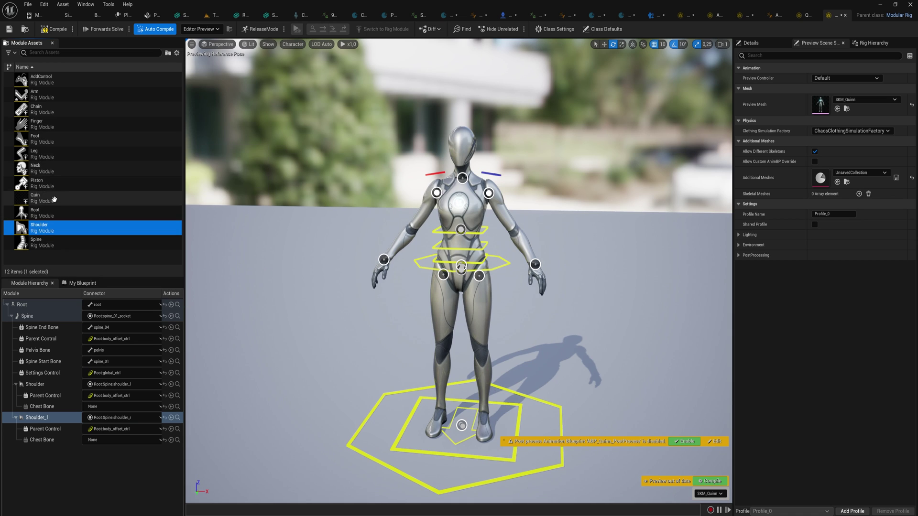
drag(42, 95, 384, 261)
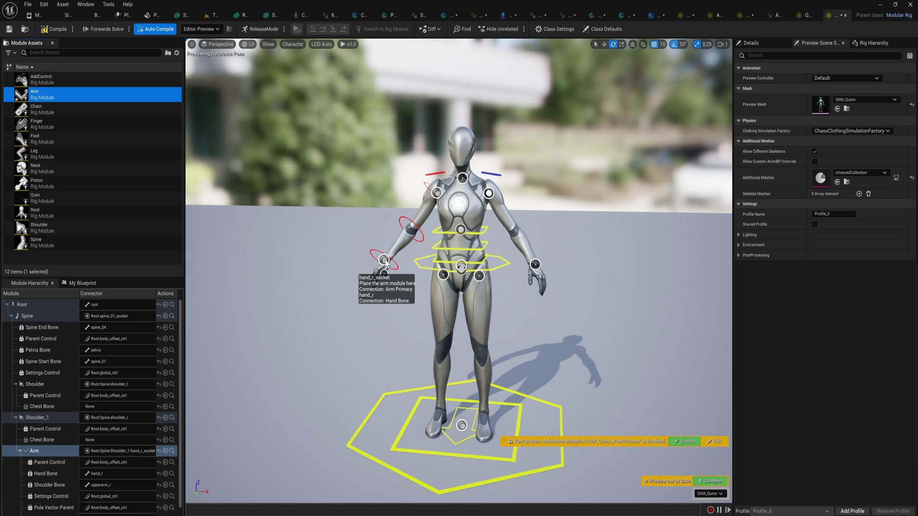
drag(78, 88, 536, 265)
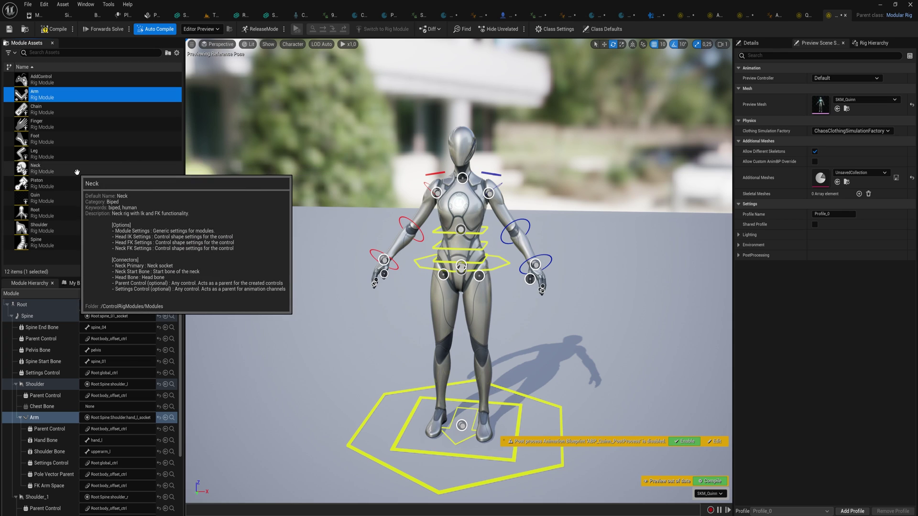
- Open the Arm module to examine its FWD TwoBoneLimb graph, and return to the ModQuin rig
mouse_move(122, 183)
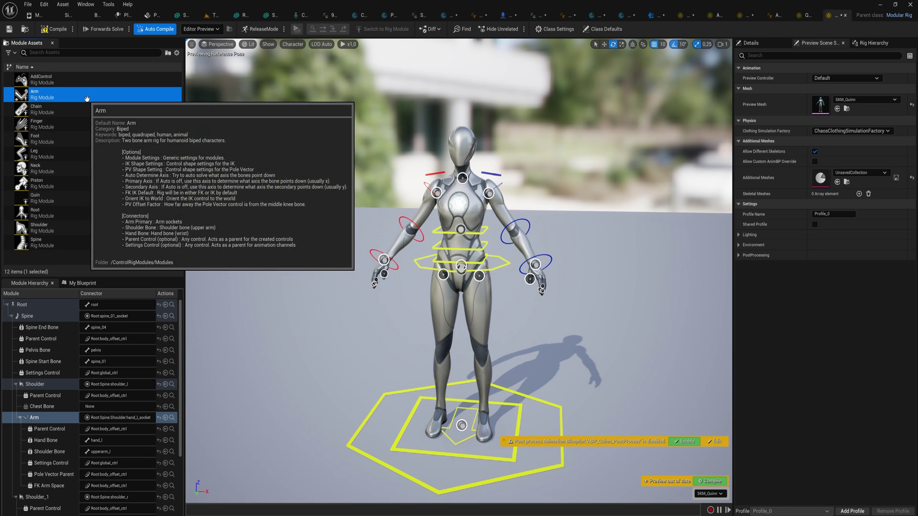
double_click(87, 99)
scroll(319, 212, down, 2)
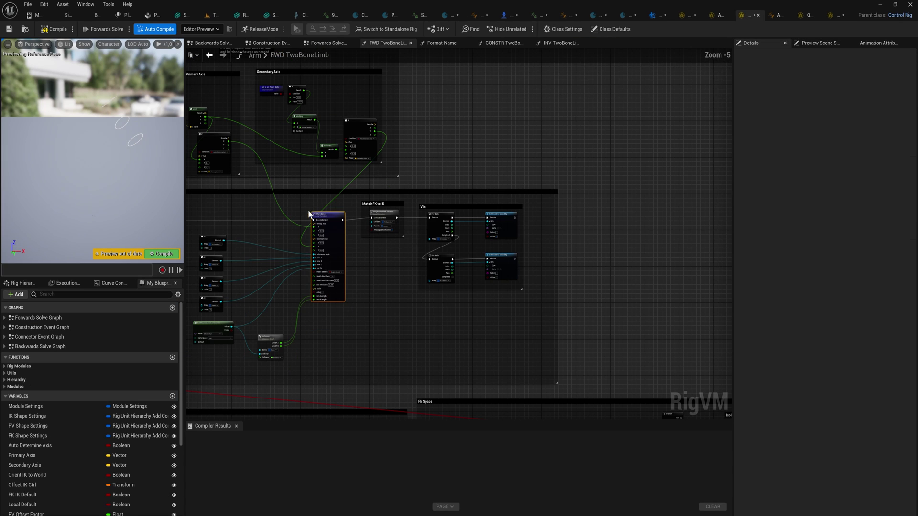
right_drag(289, 219, 504, 213)
right_drag(379, 313, 394, 87)
right_drag(521, 220, 415, 419)
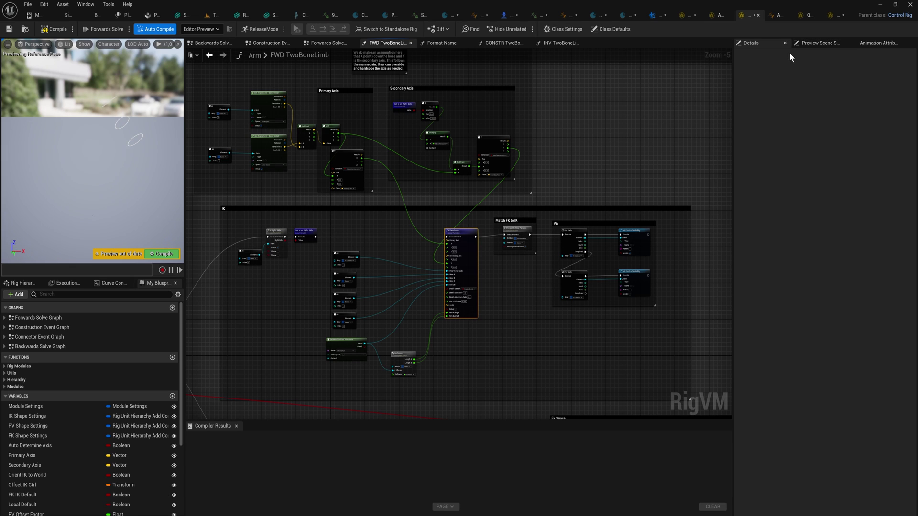
click(807, 15)
click(834, 15)
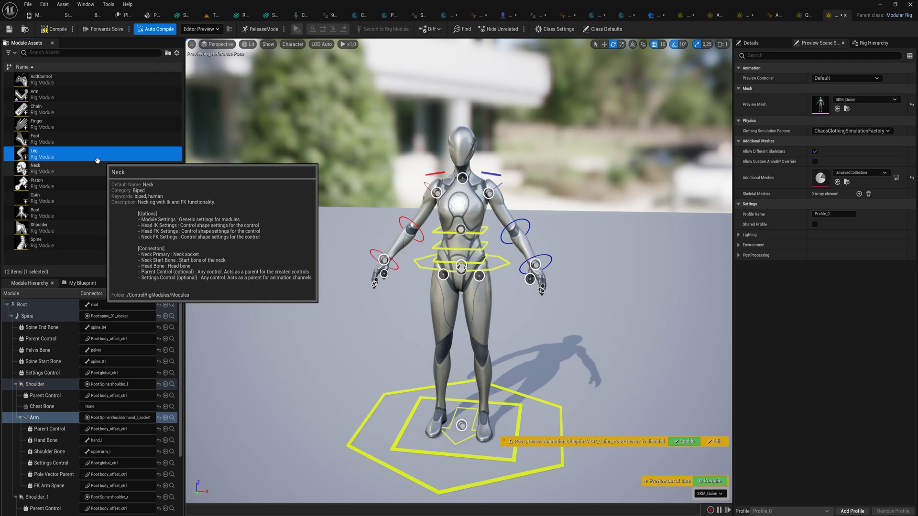
- Attach the Leg module to the character's right leg socket
mouse_move(71, 223)
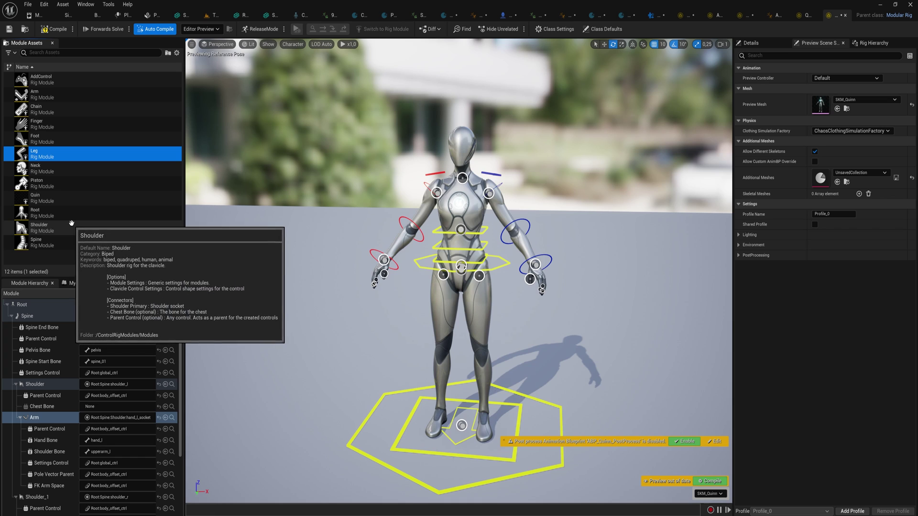
drag(34, 154, 443, 281)
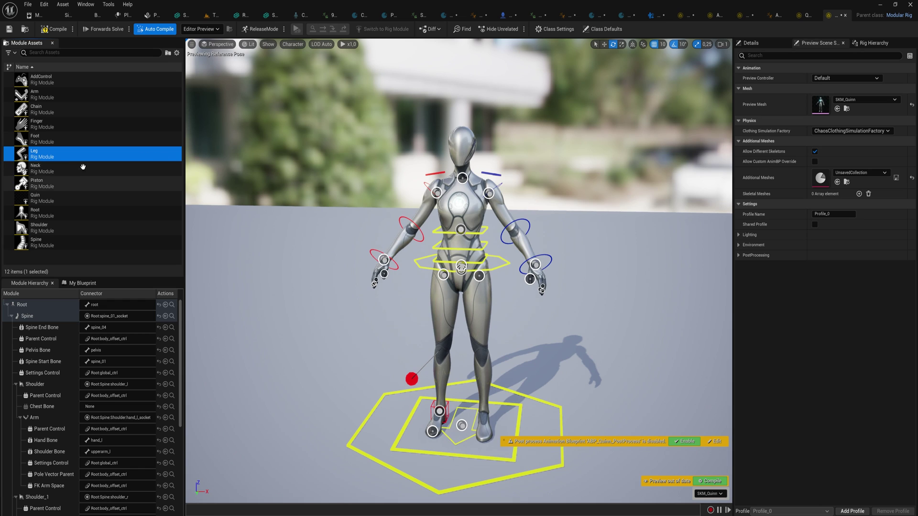
- Attach the Leg module to the character's left leg socket and the Foot module to the foot socket
drag(84, 154, 479, 276)
drag(44, 141, 448, 453)
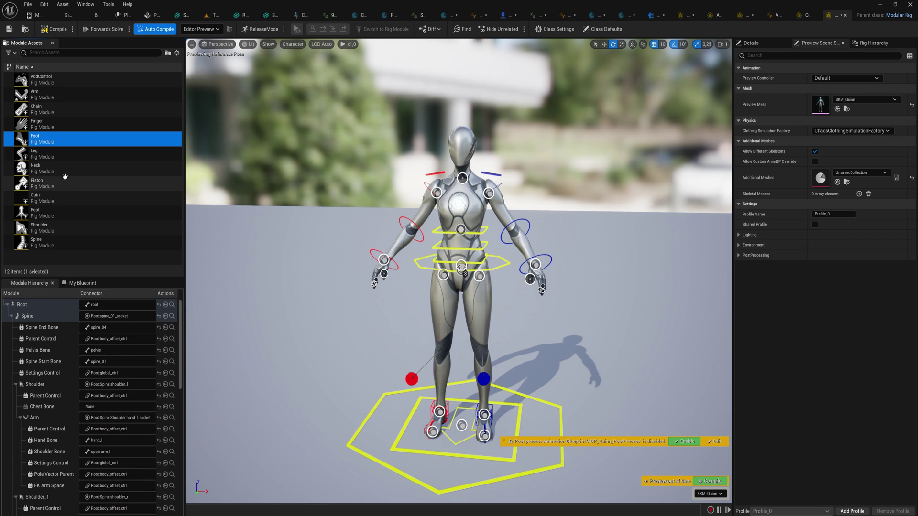
- Attach the Neck module to the socket at the base of the character's neck
drag(65, 177, 462, 178)
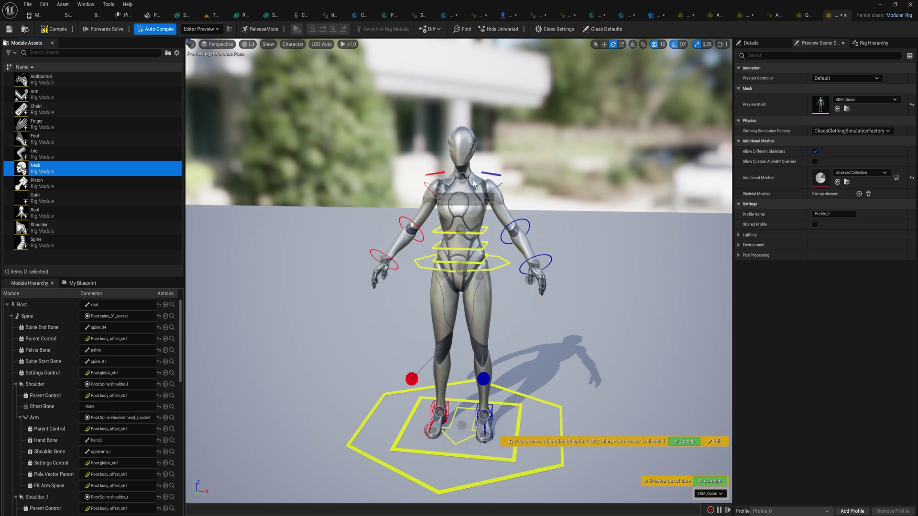
right_drag(480, 170, 477, 154)
key(w)
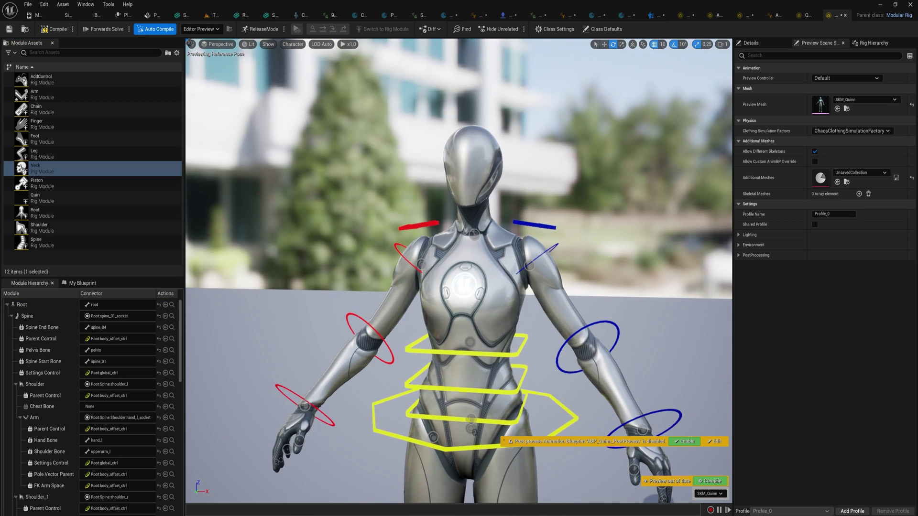
- Examine the finger sockets on the left hand for the Finger module, and the module connections at the left leg socket
right_drag(478, 200, 535, 271)
key(w)
right_drag(547, 229, 481, 245)
key(d)
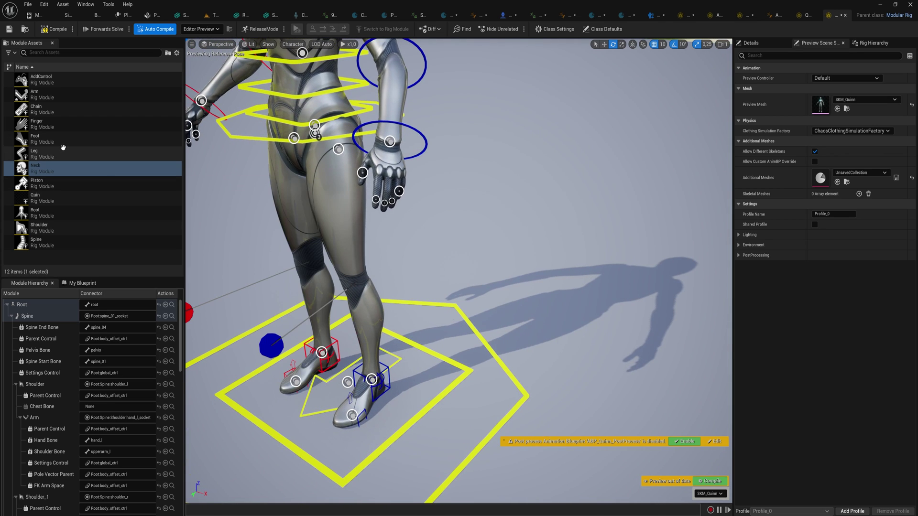
click(56, 127)
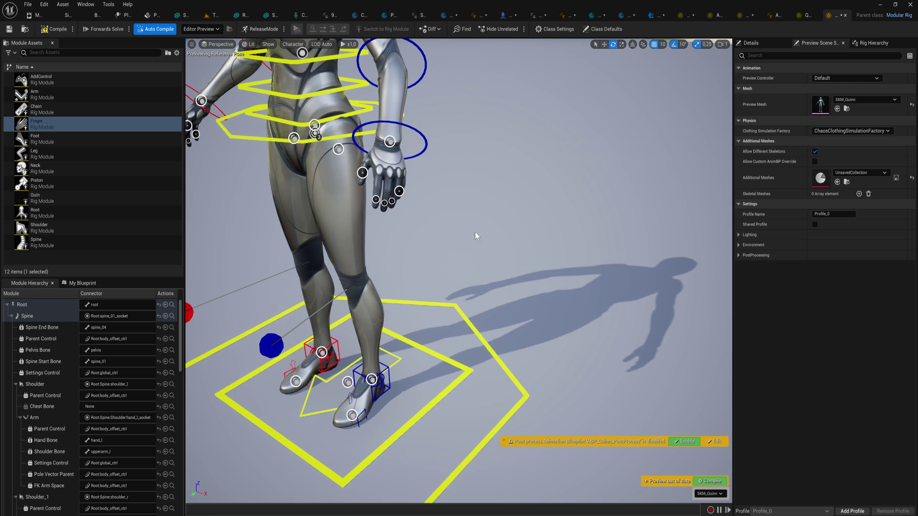
key(a)
right_drag(472, 239, 526, 236)
key(s)
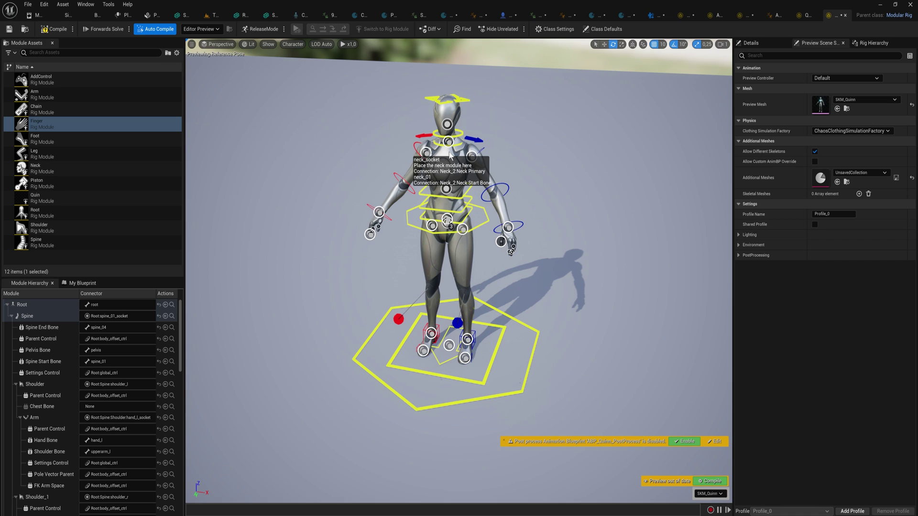
click(463, 229)
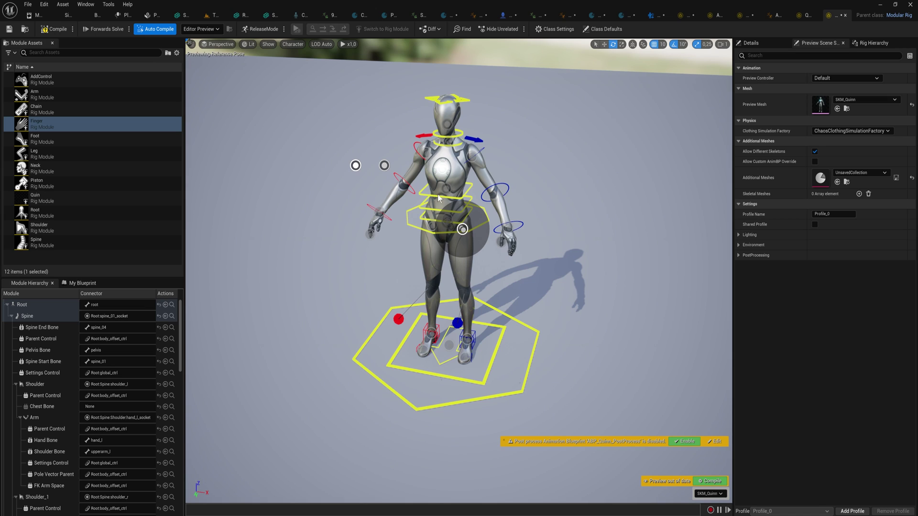
click(120, 198)
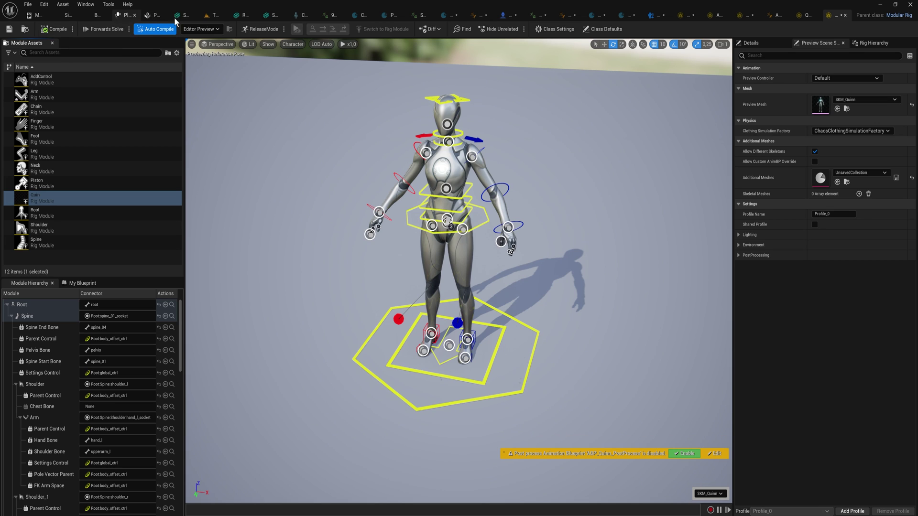
- Switch to the ThirdPersonMap level and place the ModQuin control rig on the floor beside the existing mannequin
click(212, 15)
key(ctrl+space)
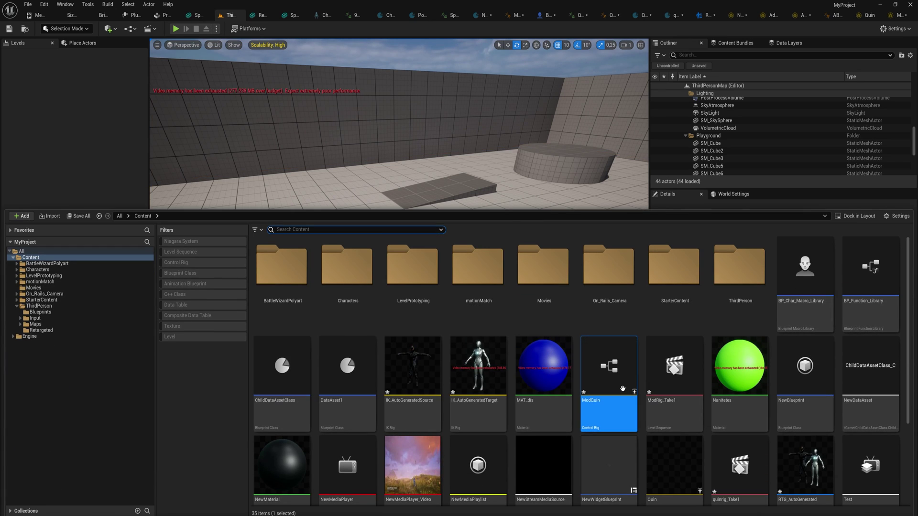
drag(607, 368, 490, 210)
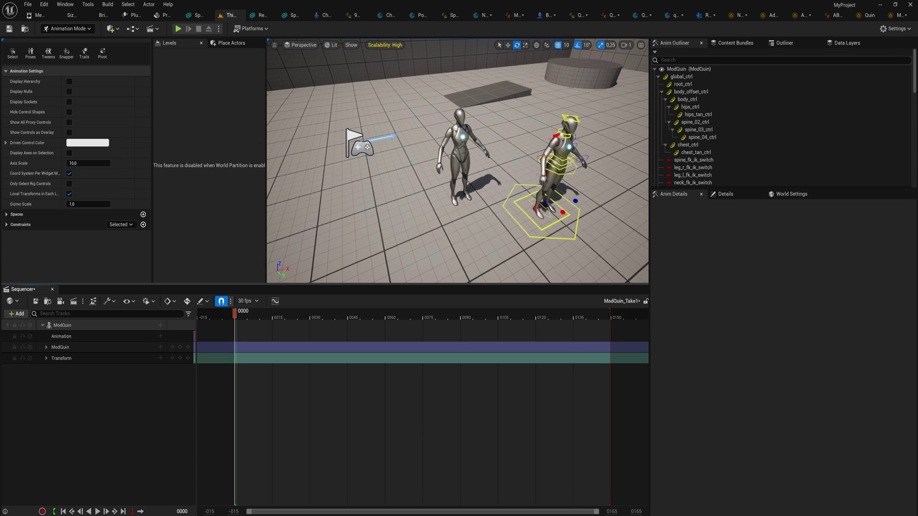
- Try moving body_ctrl at the placed character's pelvis, and undo the move
right_drag(440, 270, 452, 215)
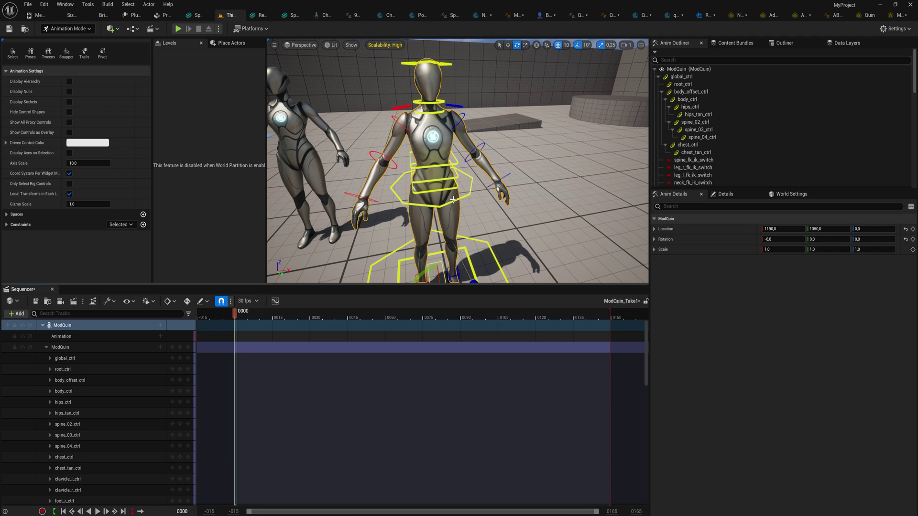
click(453, 201)
right_drag(453, 200, 452, 201)
key(w)
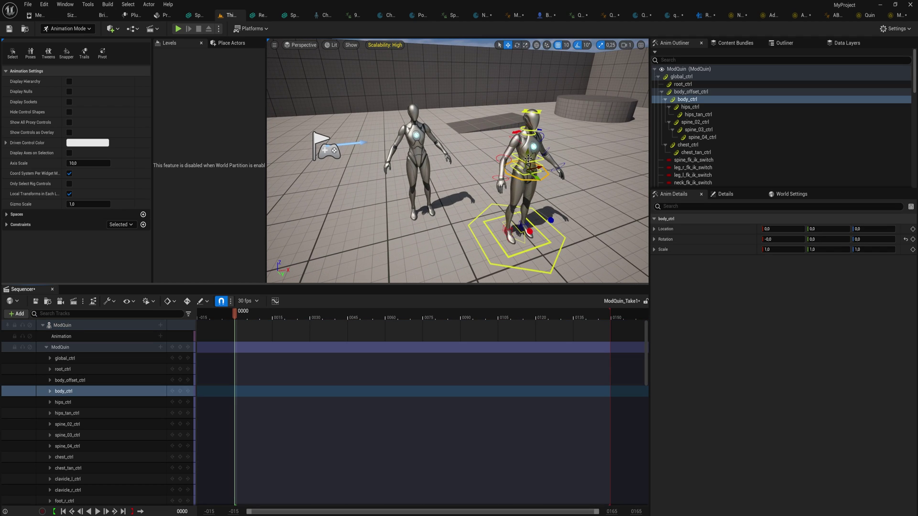
drag(526, 155, 529, 164)
key(ctrl+z)
key(f)
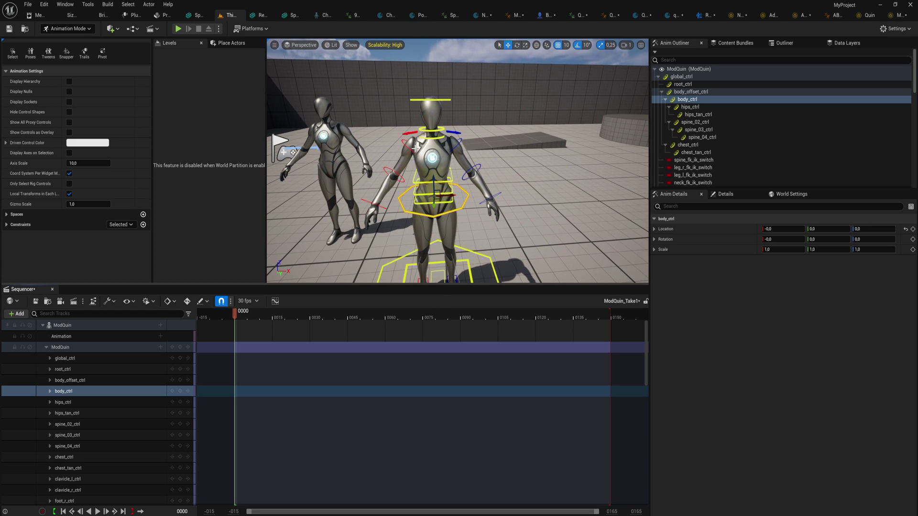
- Rotate lowerarm_r_fk_ctrl at the right elbow, switching to local axes, to a rotation of about -4.8, -6.3, 8.7
click(399, 175)
key(e)
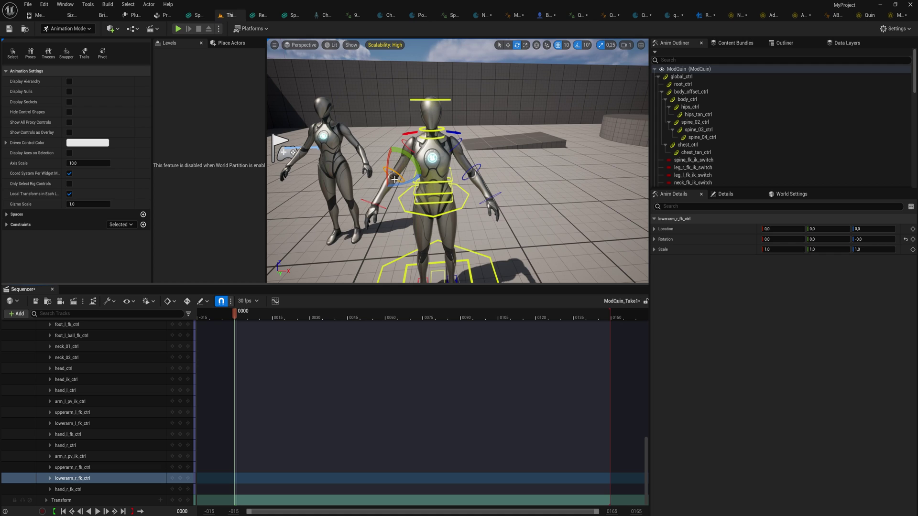
drag(388, 165, 388, 172)
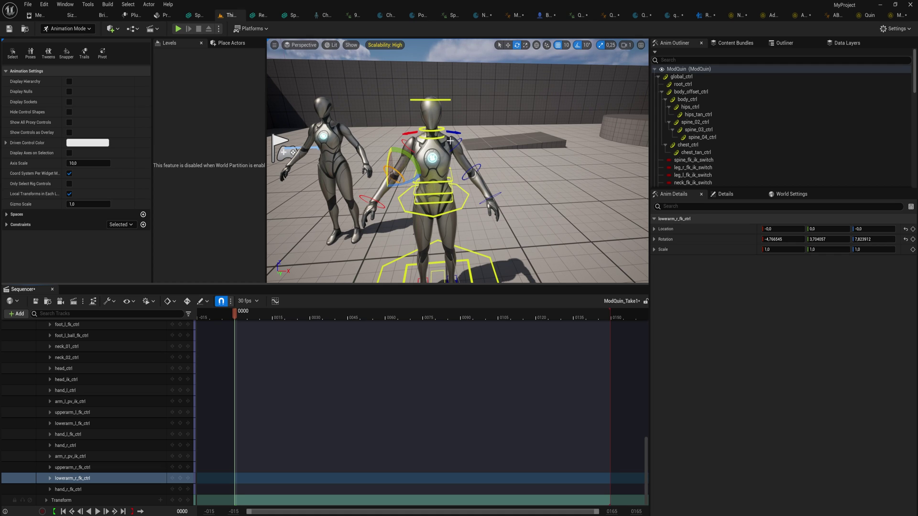
click(536, 45)
drag(405, 196, 401, 200)
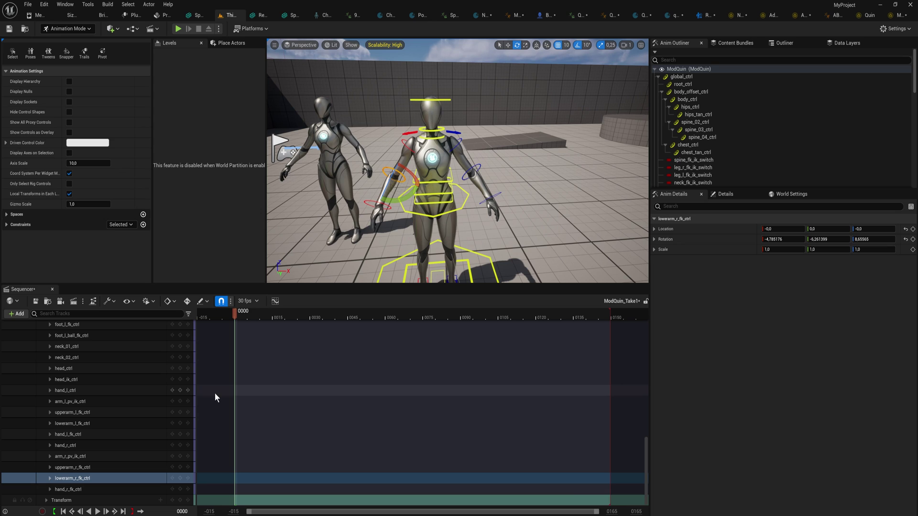
- Filter the Sequencer tracks by "ik" and turn off spine_fk_ik_switch
click(109, 313)
text(ik)
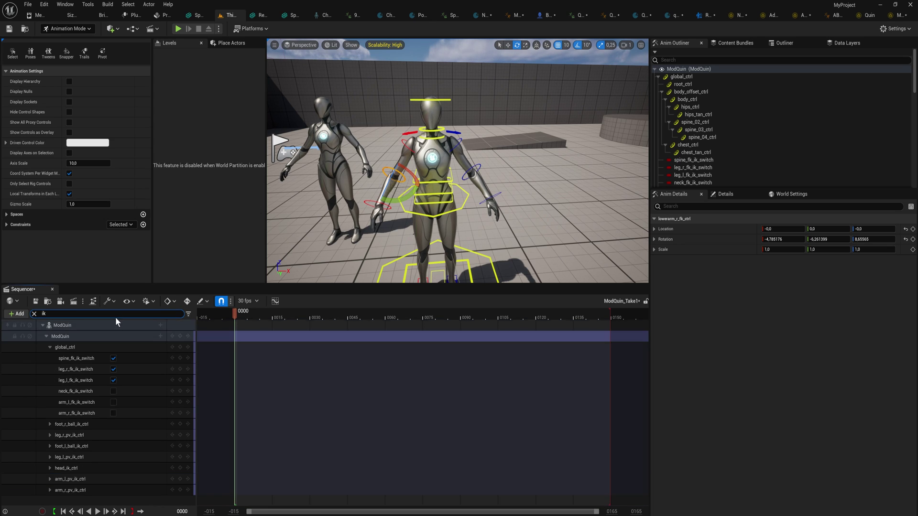
click(114, 359)
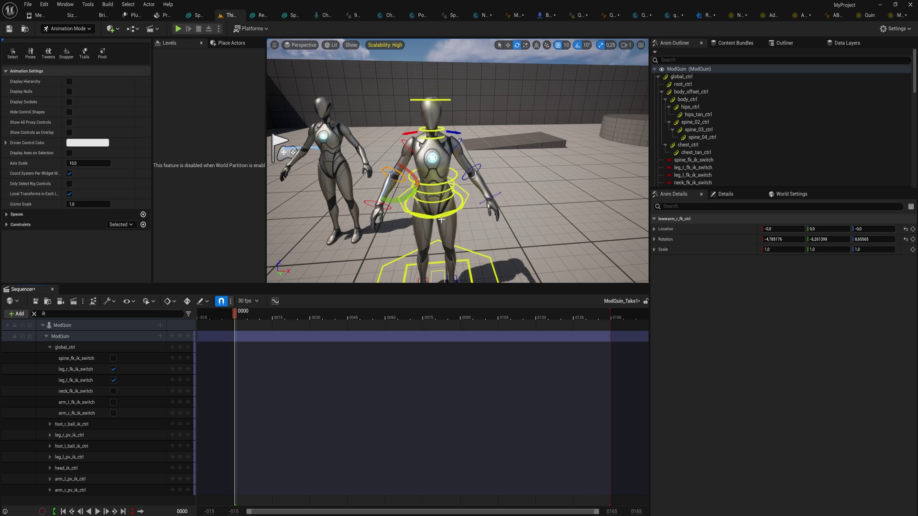
- Try moving chest_ctrl and head_ik_ctrl, undoing each move
click(456, 176)
alt+drag(456, 176, 508, 199)
key(ctrl+z)
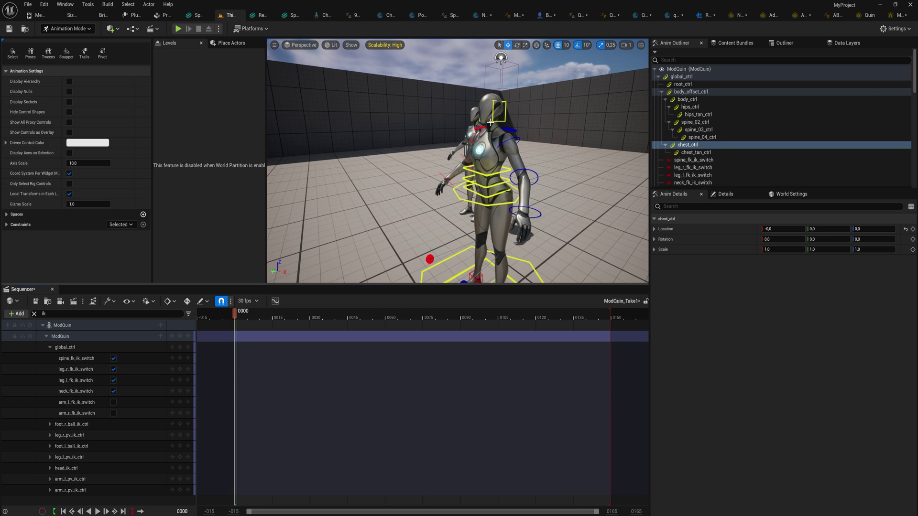
click(488, 117)
drag(488, 117, 476, 126)
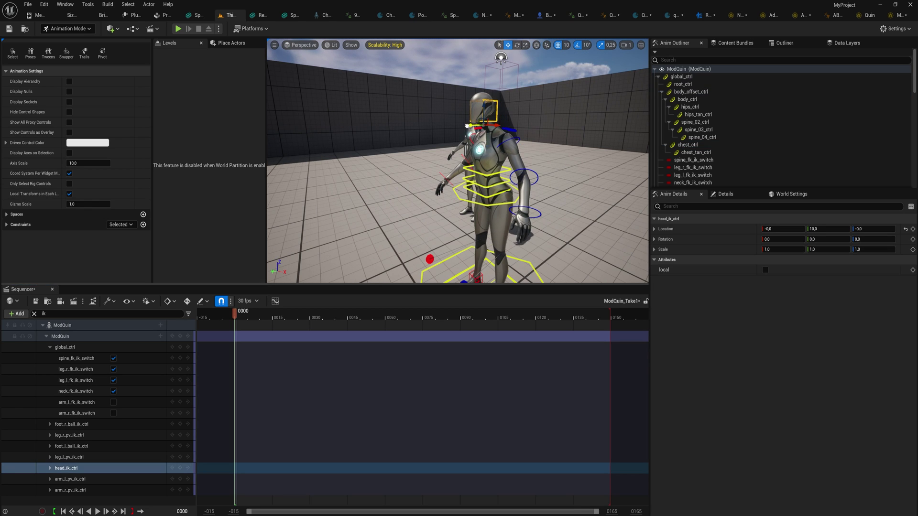
key(ctrl+z)
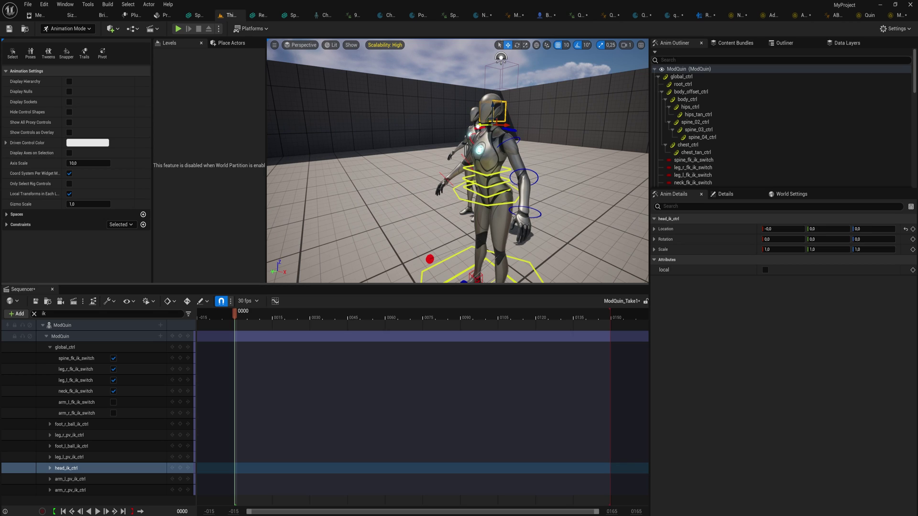
- Enable the IK switches for both arms and pose the right hand with hand_r_ctrl raised in front of the chest
click(113, 402)
click(114, 412)
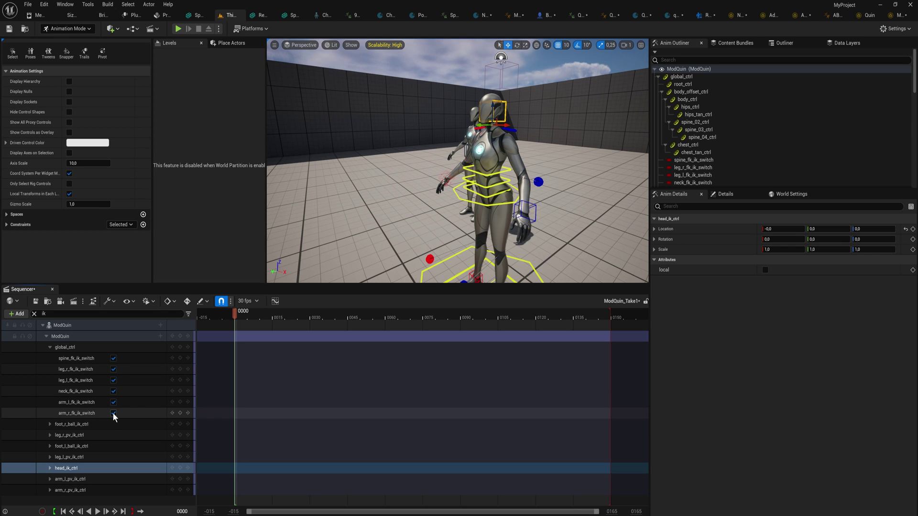
right_drag(472, 242, 472, 241)
right_drag(468, 158, 462, 159)
click(463, 159)
right_drag(487, 220, 486, 220)
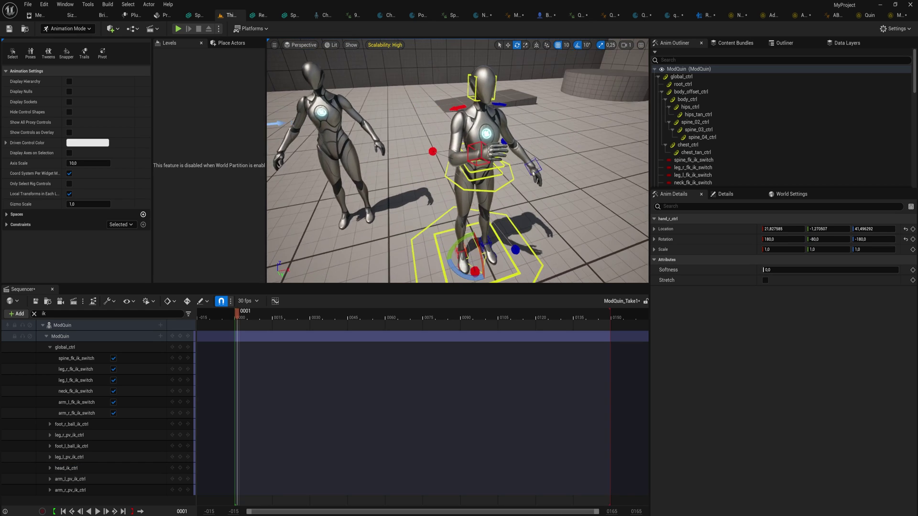
click(486, 220)
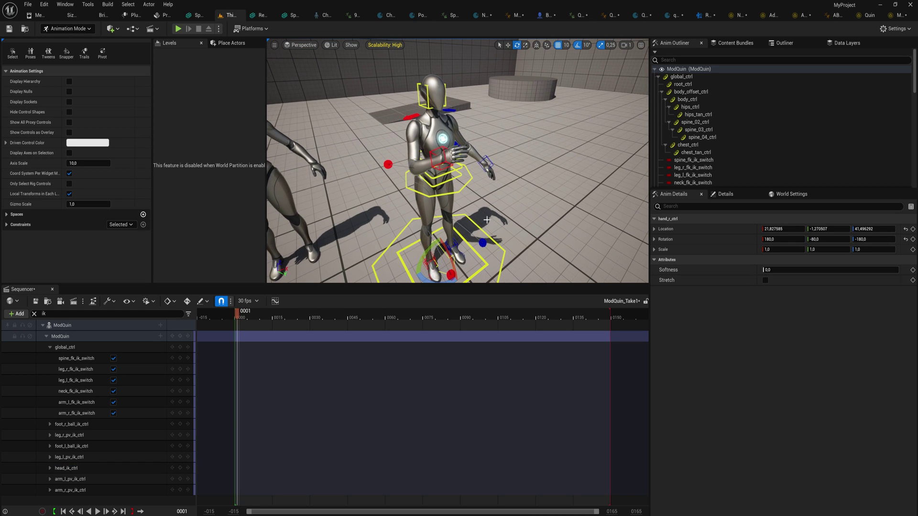
- Turn off arm_l_fk_ik_switch, and turn arm_r_fk_ik_switch off and back on to compare the right arm's FK and IK poses
click(113, 402)
click(114, 413)
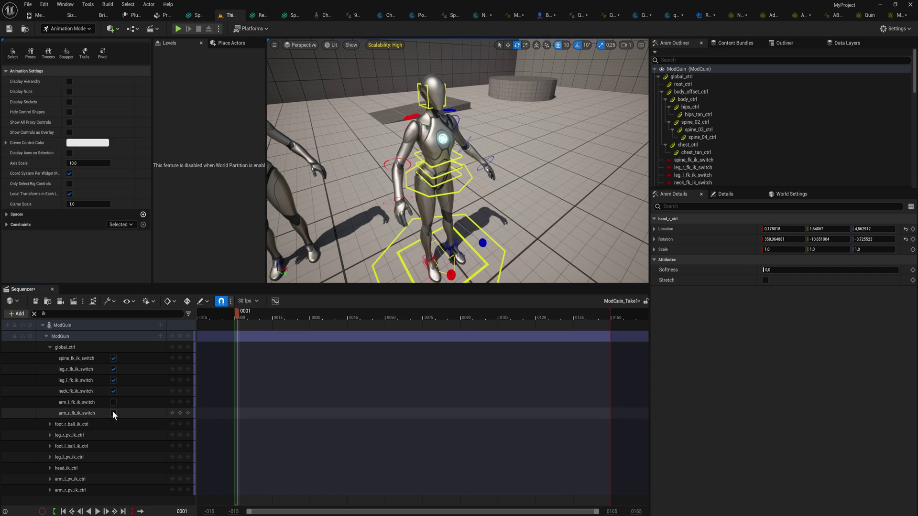
click(113, 413)
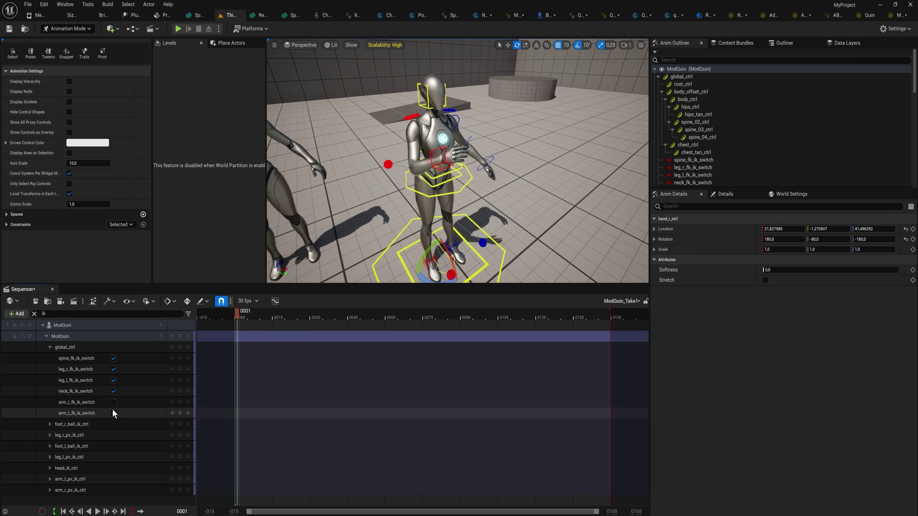
click(113, 413)
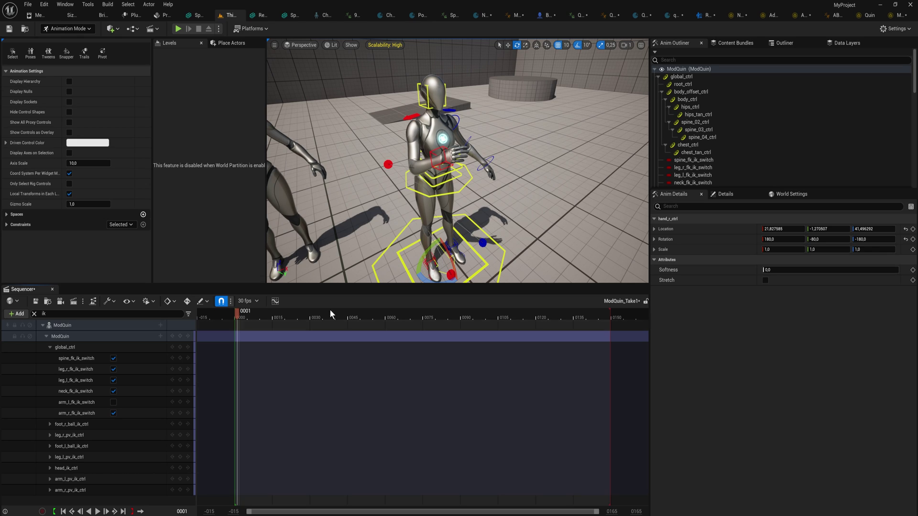
alt+drag(433, 242, 346, 220)
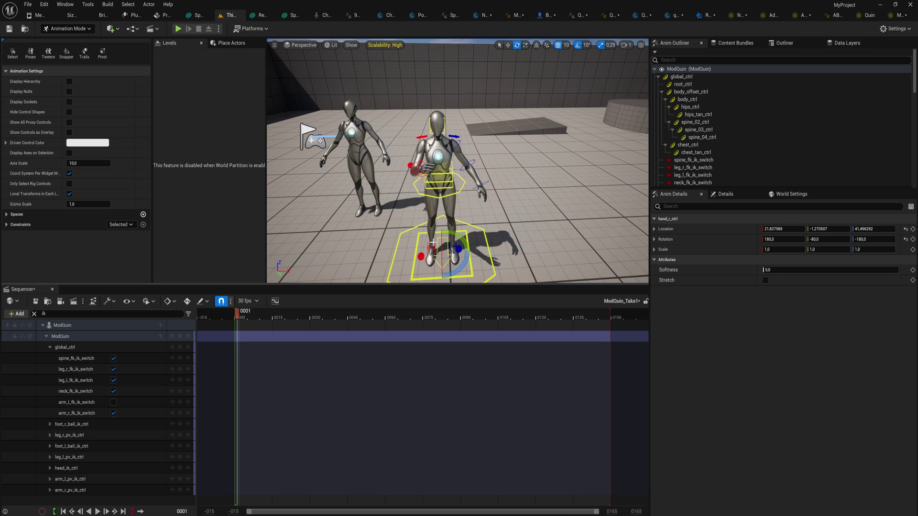